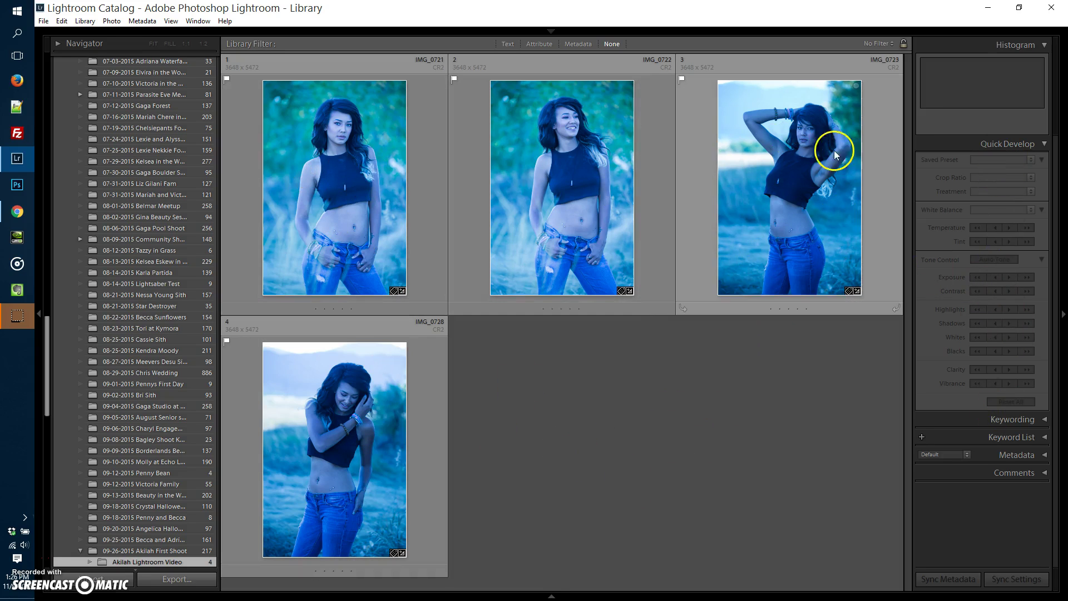
Step: Warm the white balance of IMG_0721 with four large temperature increases in Quick Develop
{"action": "left_click", "coordinate": [323, 146]}
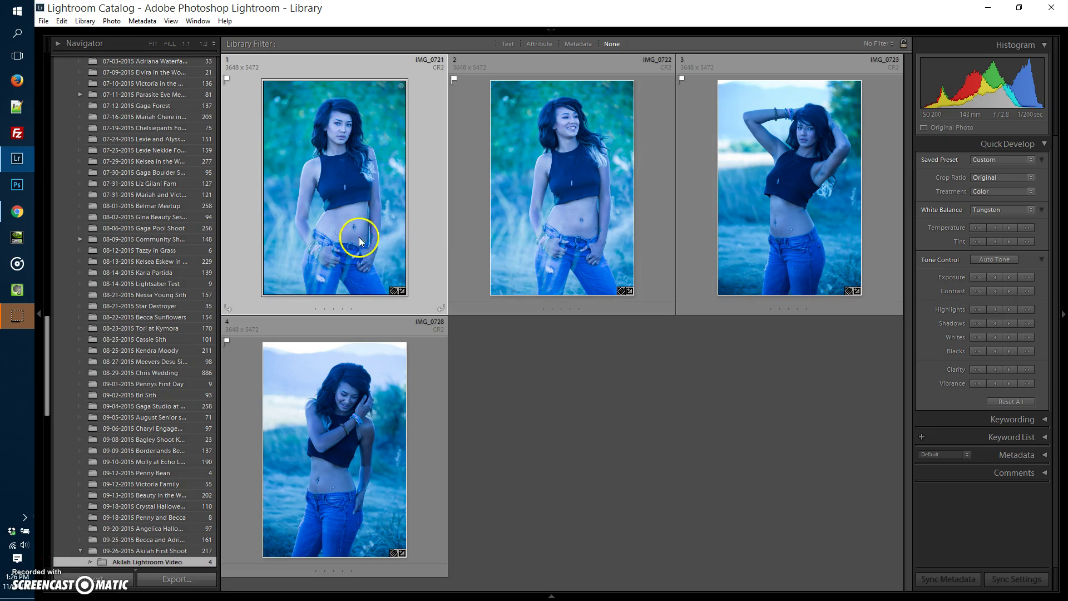
{"action": "left_click", "coordinate": [661, 437]}
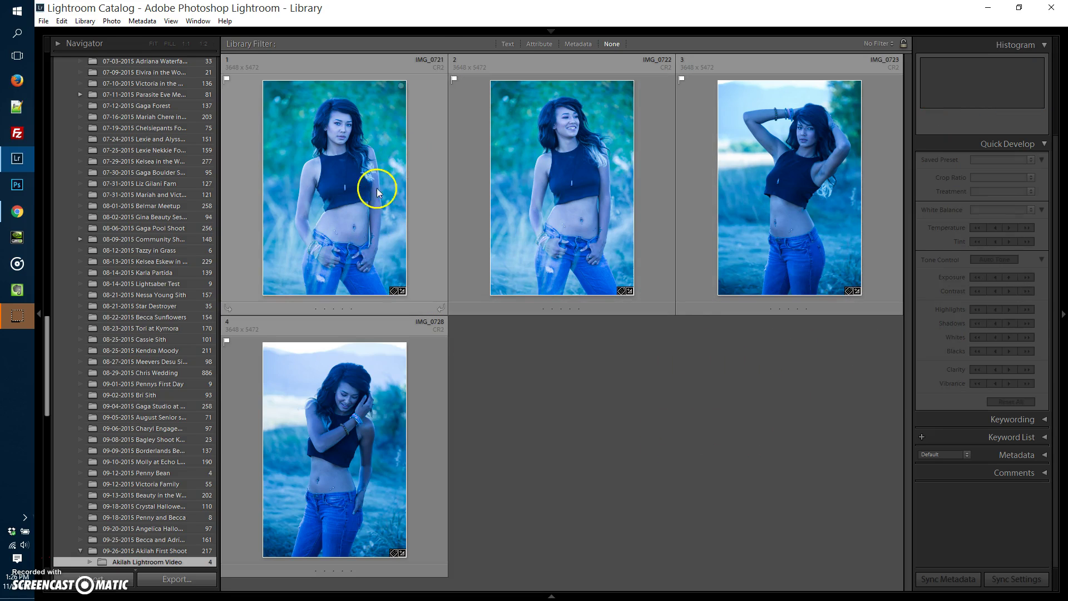
{"action": "left_click", "coordinate": [327, 188]}
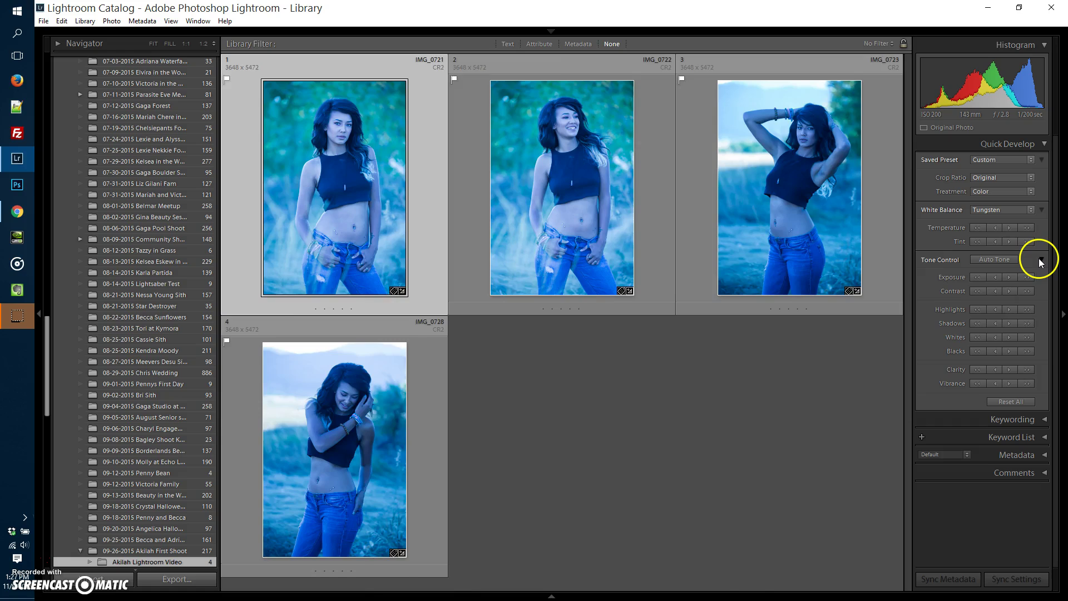
{"action": "key", "text": "equal"}
{"action": "left_click", "coordinate": [1026, 228]}
{"action": "left_click", "coordinate": [1026, 227]}
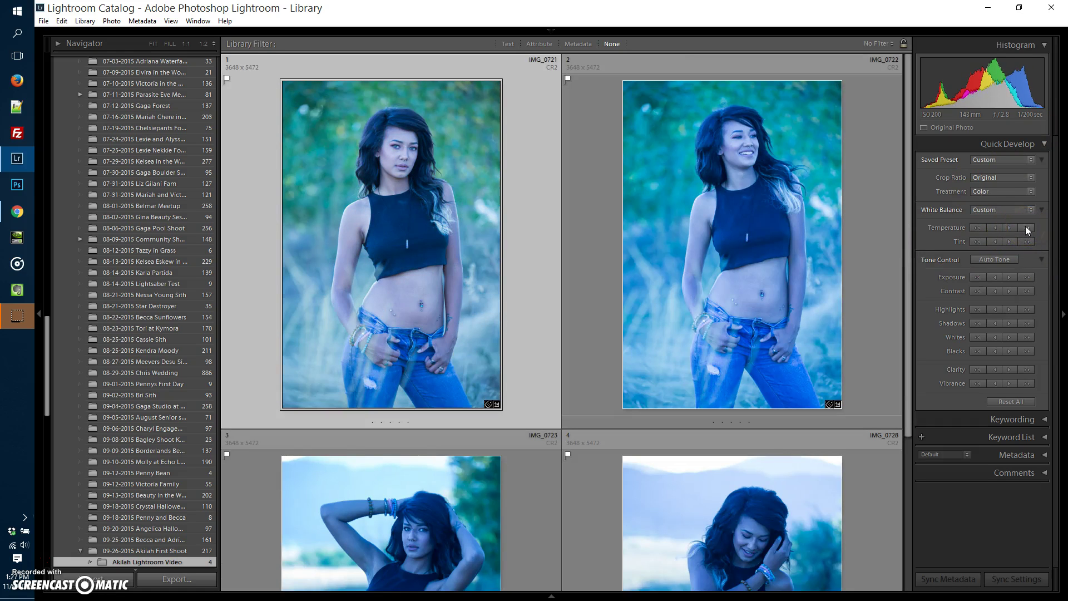
{"action": "left_click", "coordinate": [1026, 228]}
{"action": "left_click", "coordinate": [1027, 227]}
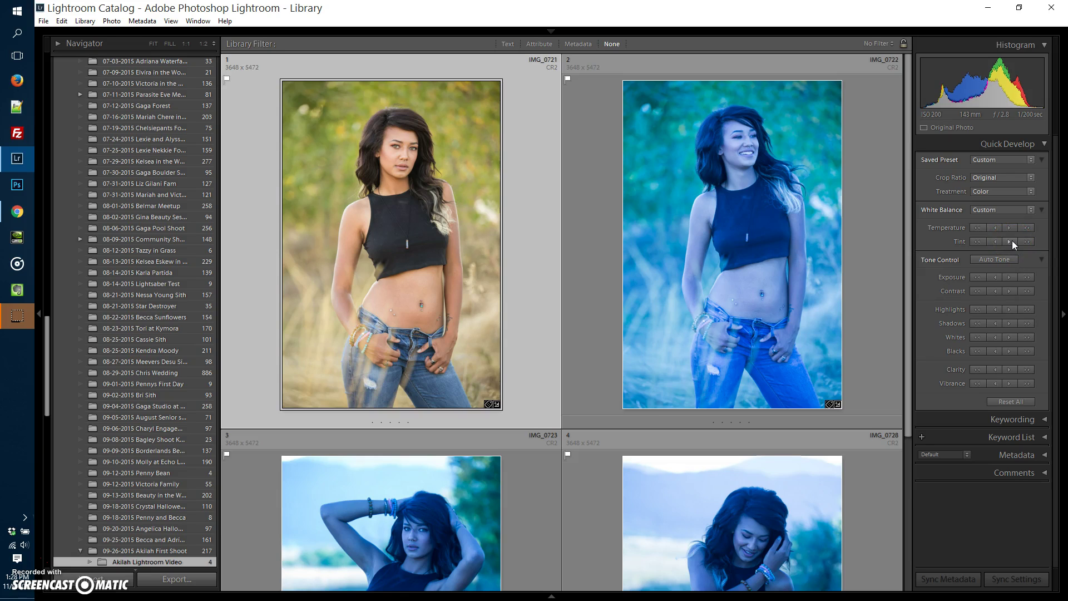
{"action": "left_click", "coordinate": [532, 194]}
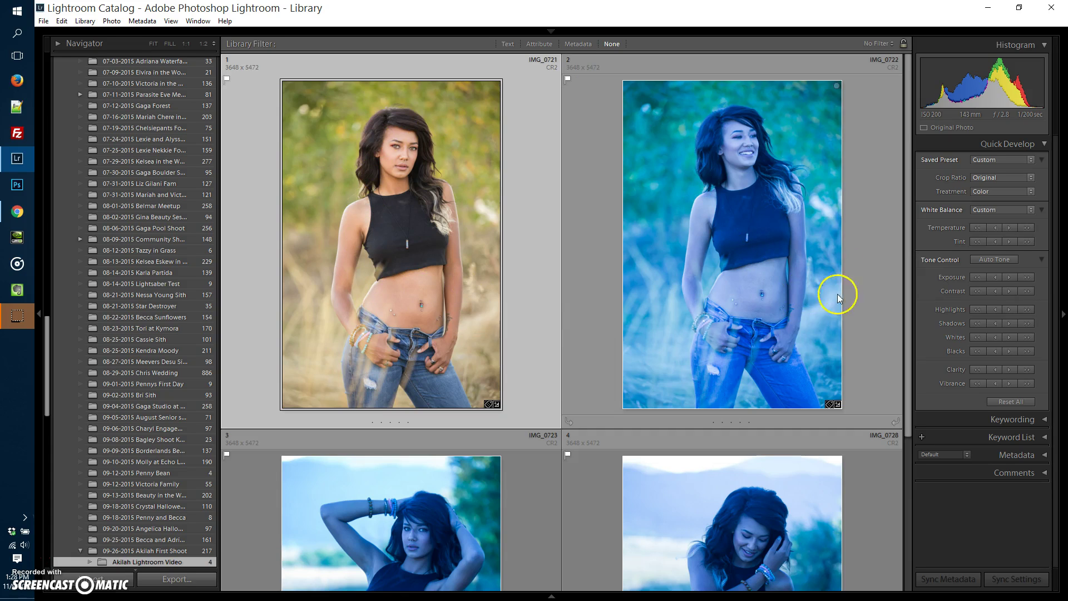
Step: Refine IMG_0721's tone with three small contrast increases, one small blacks decrease and one large clarity increase
{"action": "left_click", "coordinate": [1009, 291]}
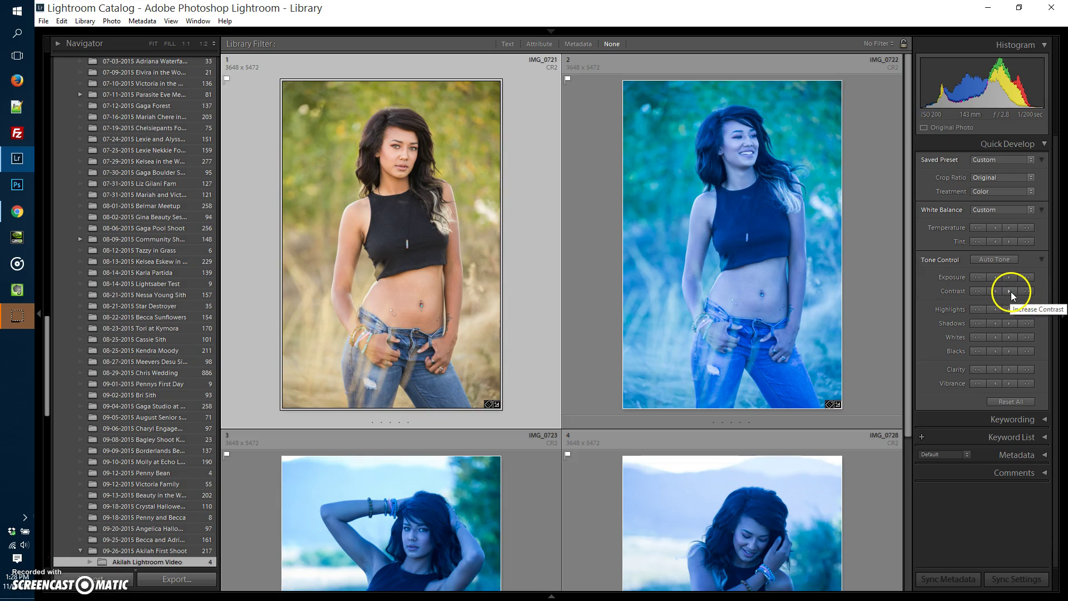
{"action": "left_click", "coordinate": [1010, 291]}
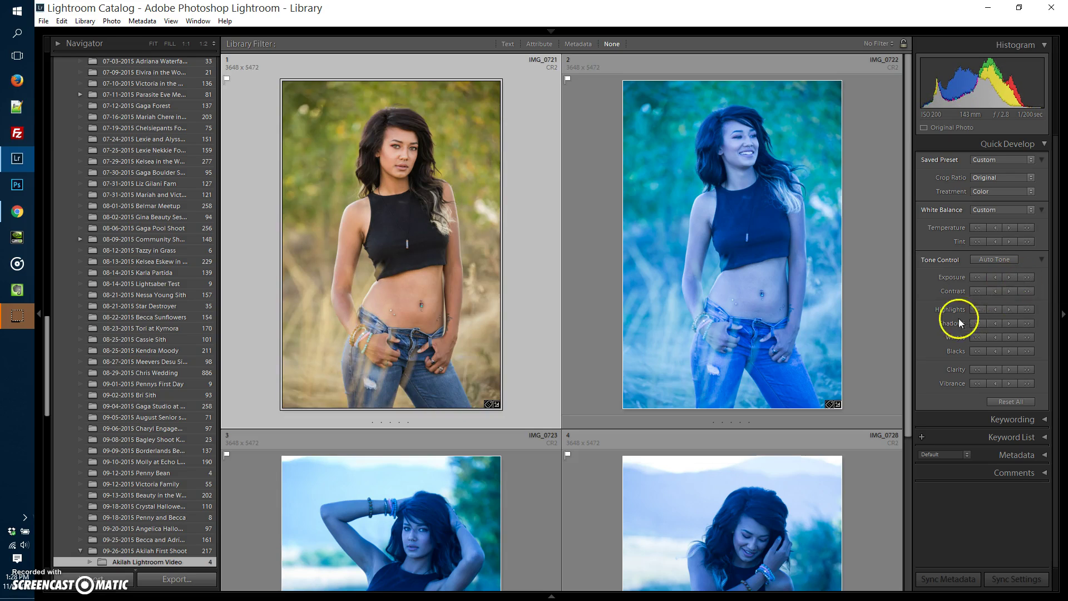
{"action": "left_click", "coordinate": [1010, 291]}
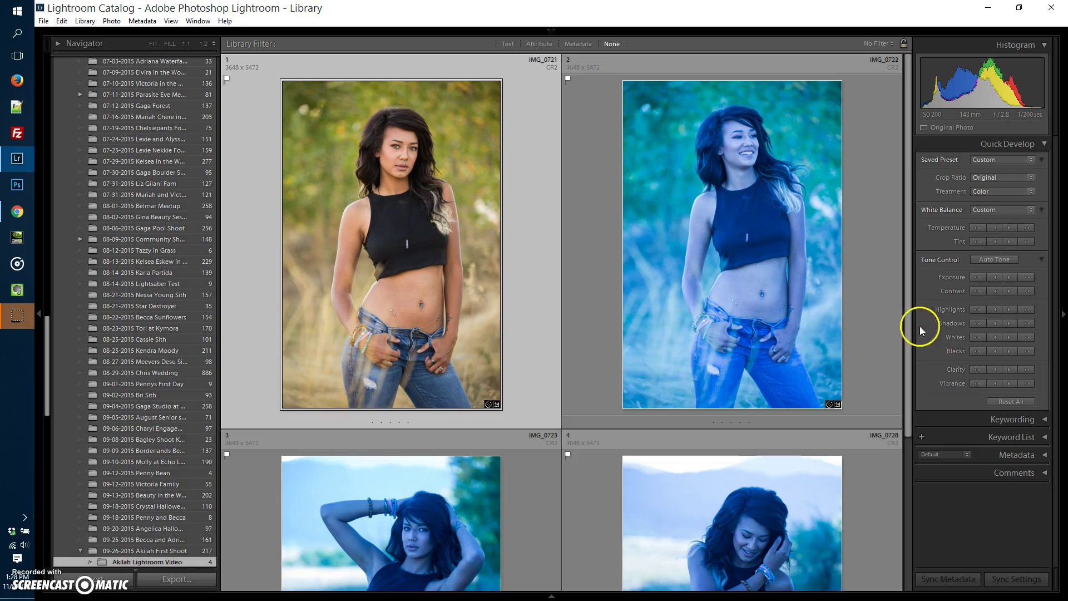
{"action": "left_click", "coordinate": [994, 352]}
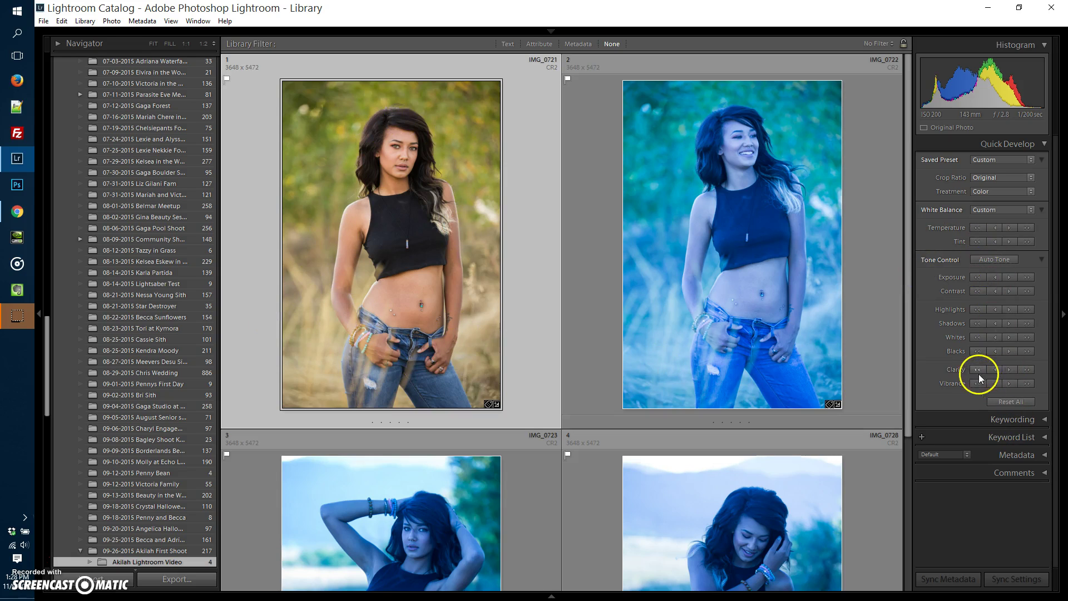
{"action": "left_click", "coordinate": [1031, 371]}
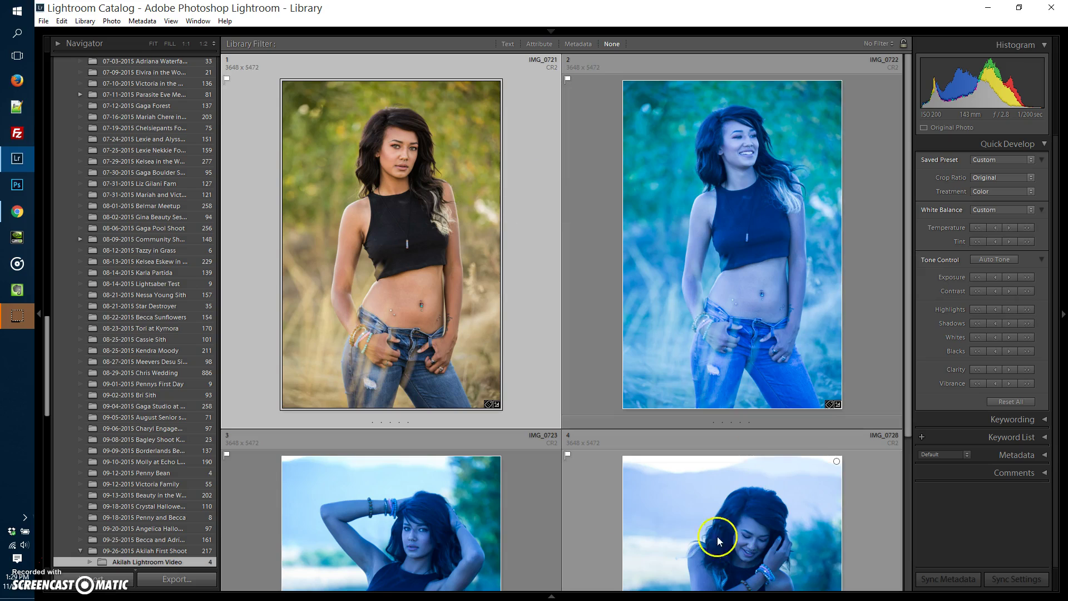
Step: Synchronize all develop settings from IMG_0721 to every photo in the folder
{"action": "key", "text": "ctrl+a"}
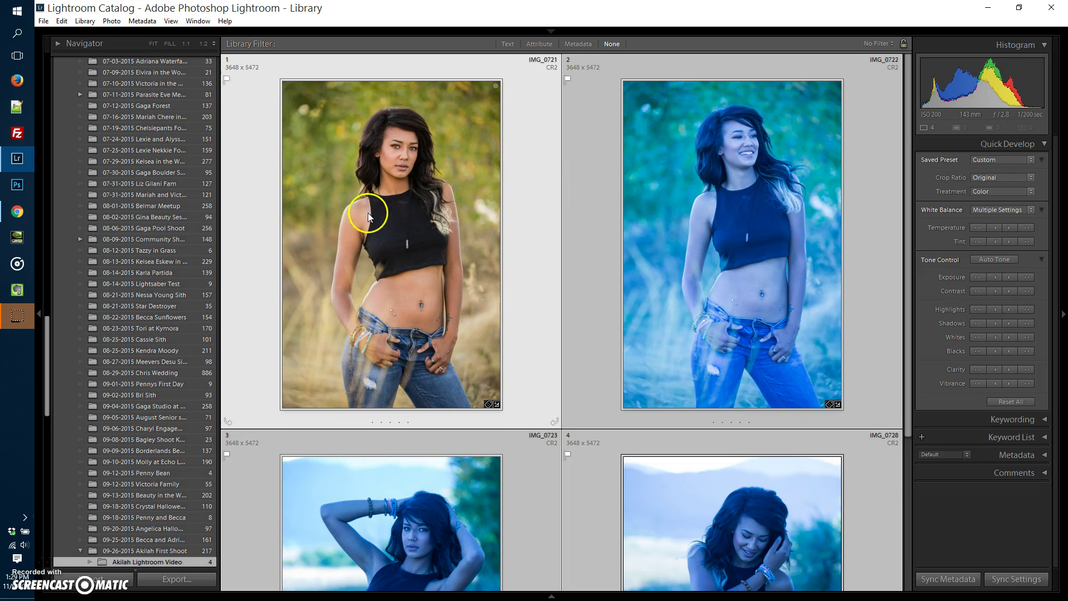
{"action": "left_click", "coordinate": [999, 581]}
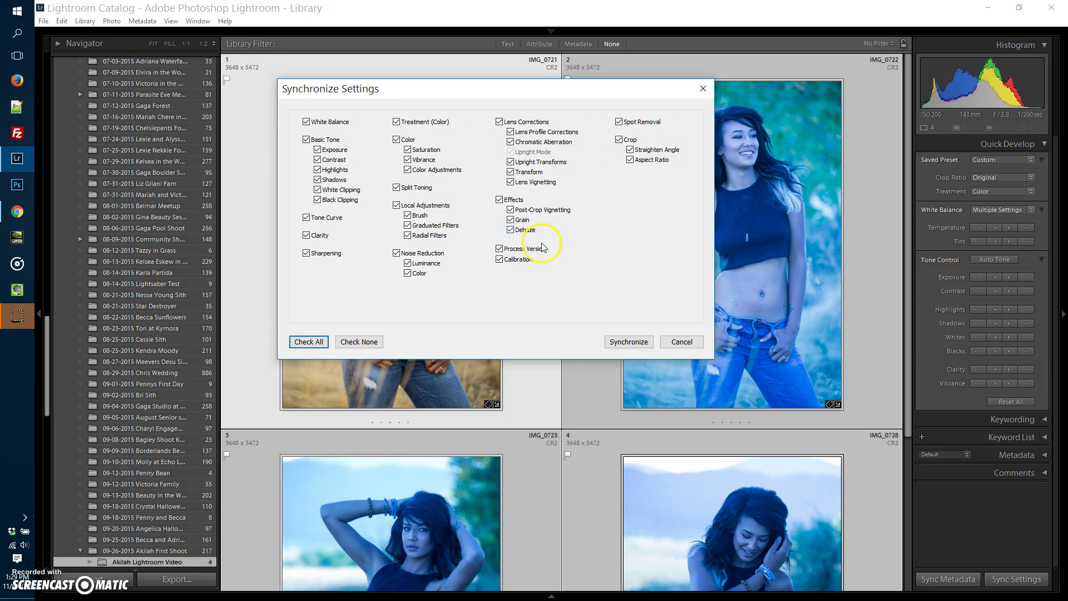
{"action": "left_click", "coordinate": [642, 344]}
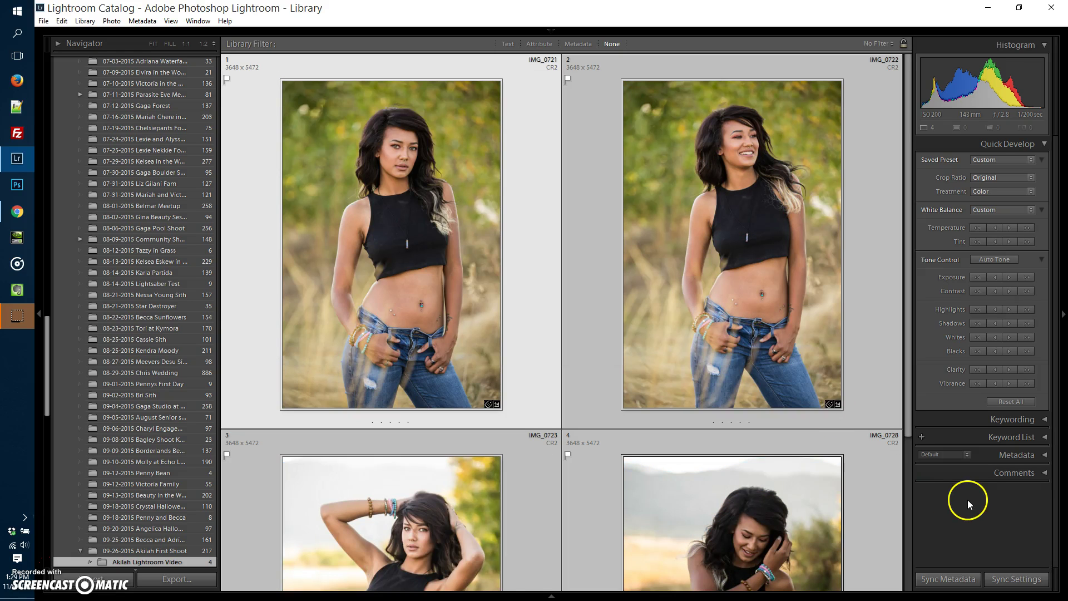
Step: Raise the exposure of IMG_0728 slightly
{"action": "scroll", "coordinate": [850, 500], "scroll_direction": "down", "scroll_amount": 4}
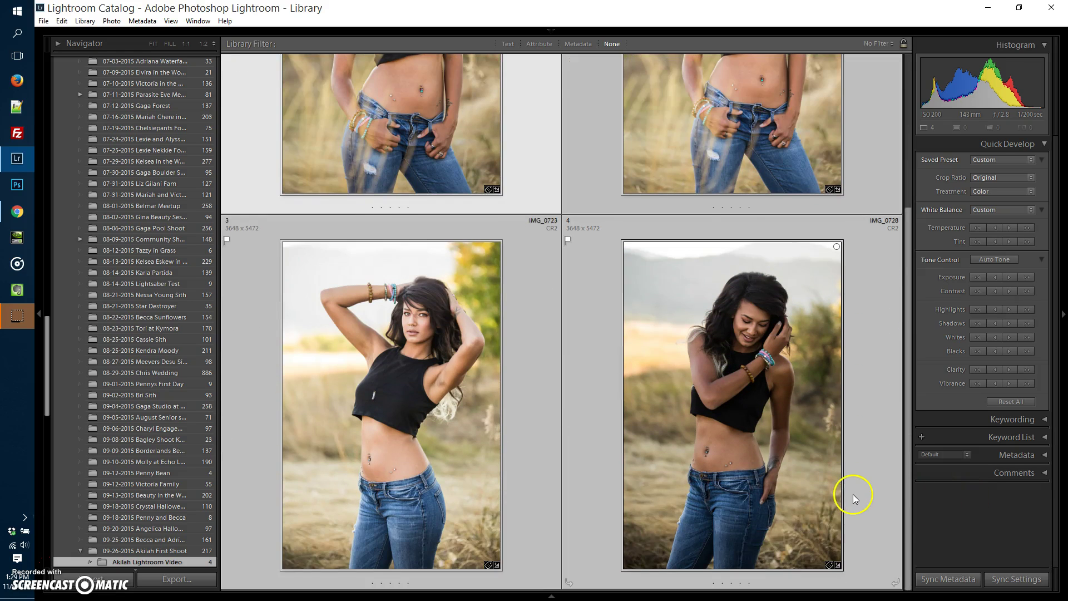
{"action": "scroll", "coordinate": [756, 500], "scroll_direction": "up", "scroll_amount": 4}
{"action": "scroll", "coordinate": [593, 378], "scroll_direction": "down", "scroll_amount": 4}
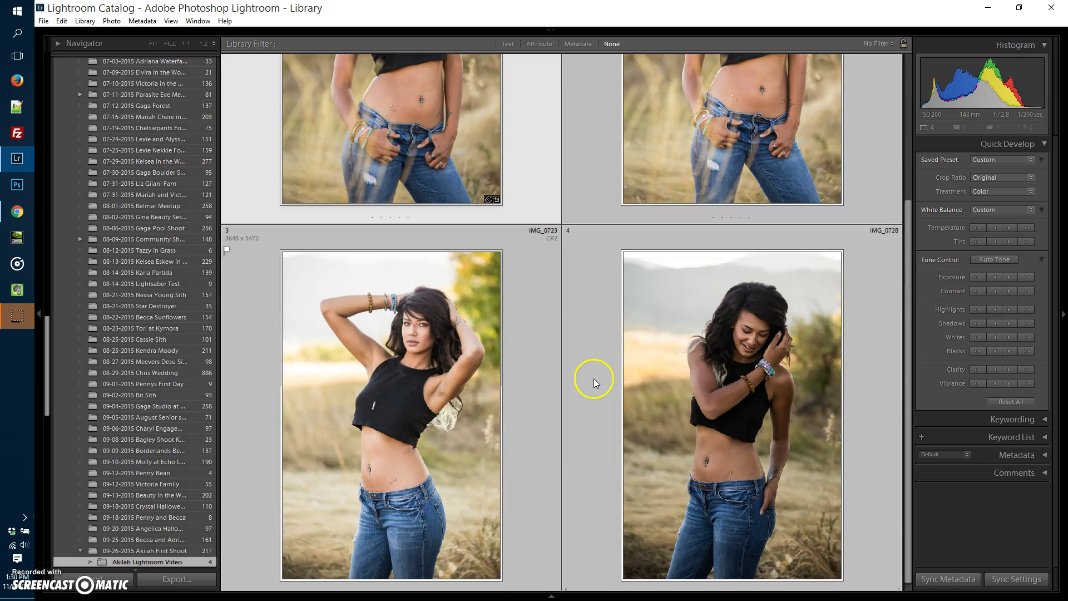
{"action": "scroll", "coordinate": [595, 402], "scroll_direction": "down", "scroll_amount": 1}
{"action": "scroll", "coordinate": [595, 401], "scroll_direction": "up", "scroll_amount": 4}
{"action": "scroll", "coordinate": [596, 402], "scroll_direction": "down", "scroll_amount": 4}
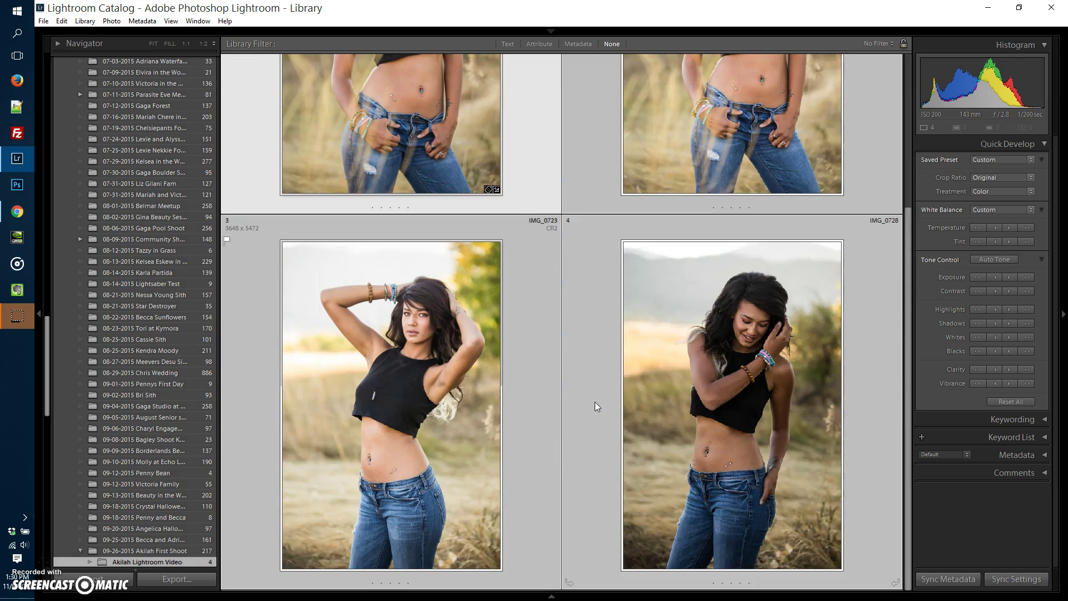
{"action": "left_click", "coordinate": [744, 432]}
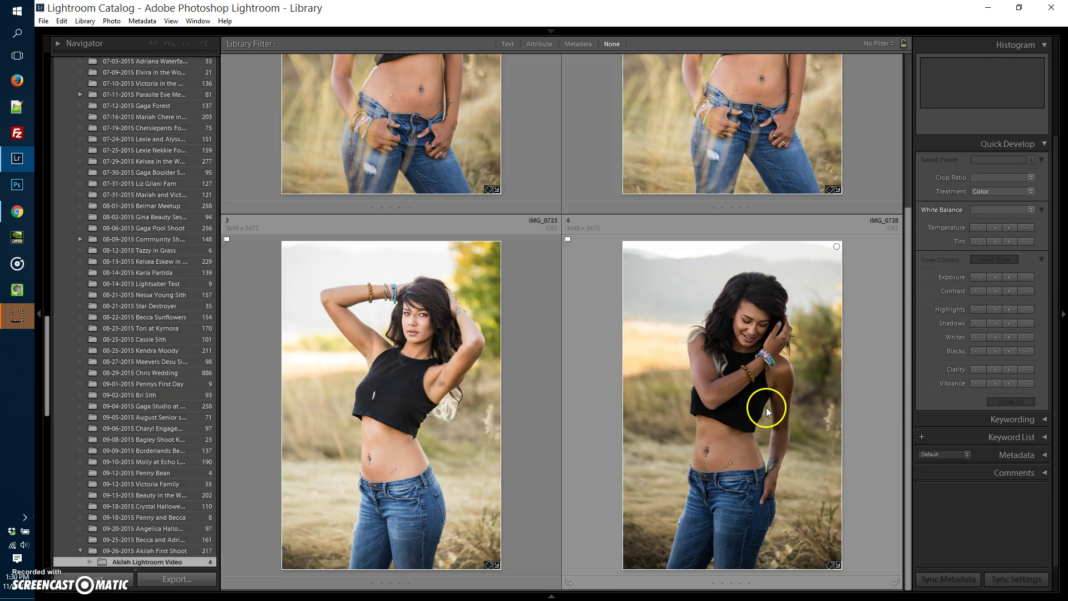
{"action": "left_click", "coordinate": [766, 407]}
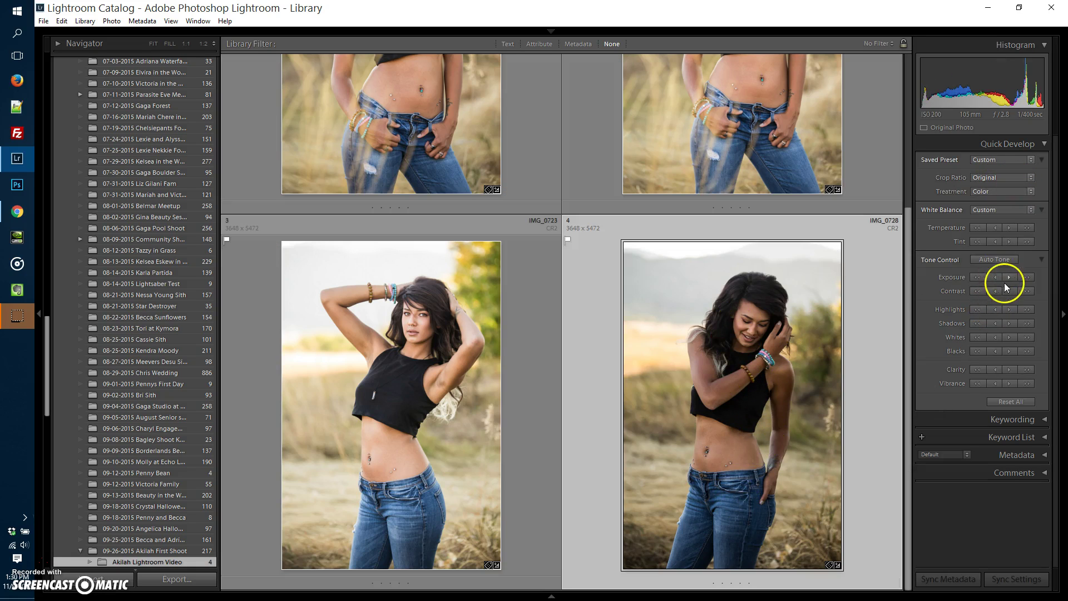
{"action": "left_click", "coordinate": [1008, 277]}
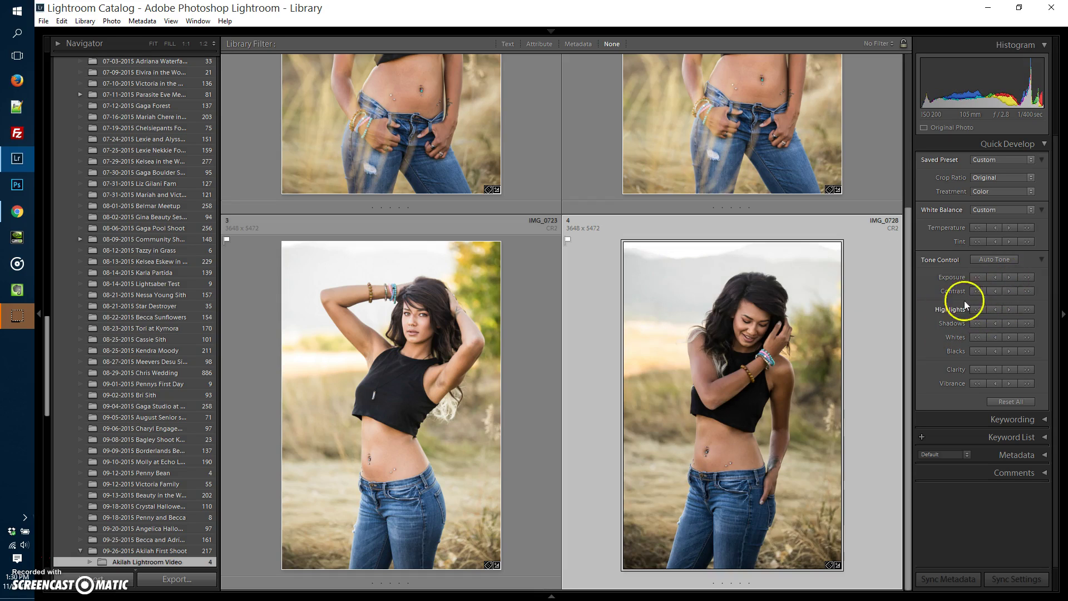
Step: Compare the colour, brightness and contrast of the four synchronized photos
{"action": "scroll", "coordinate": [765, 356], "scroll_direction": "up", "scroll_amount": 3}
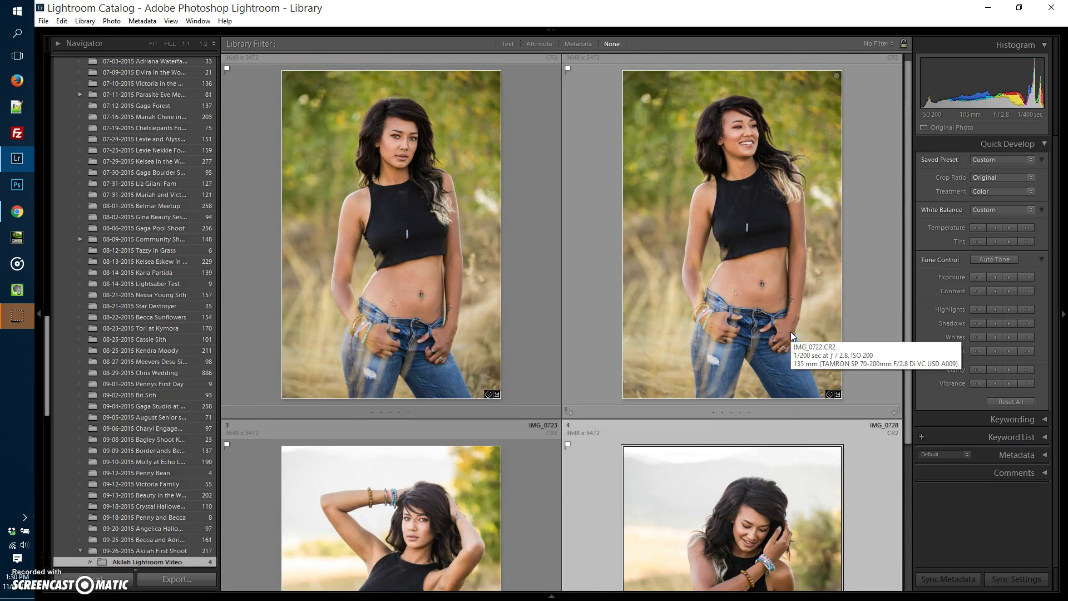
{"action": "scroll", "coordinate": [790, 332], "scroll_direction": "down", "scroll_amount": 3}
{"action": "scroll", "coordinate": [790, 332], "scroll_direction": "up", "scroll_amount": 3}
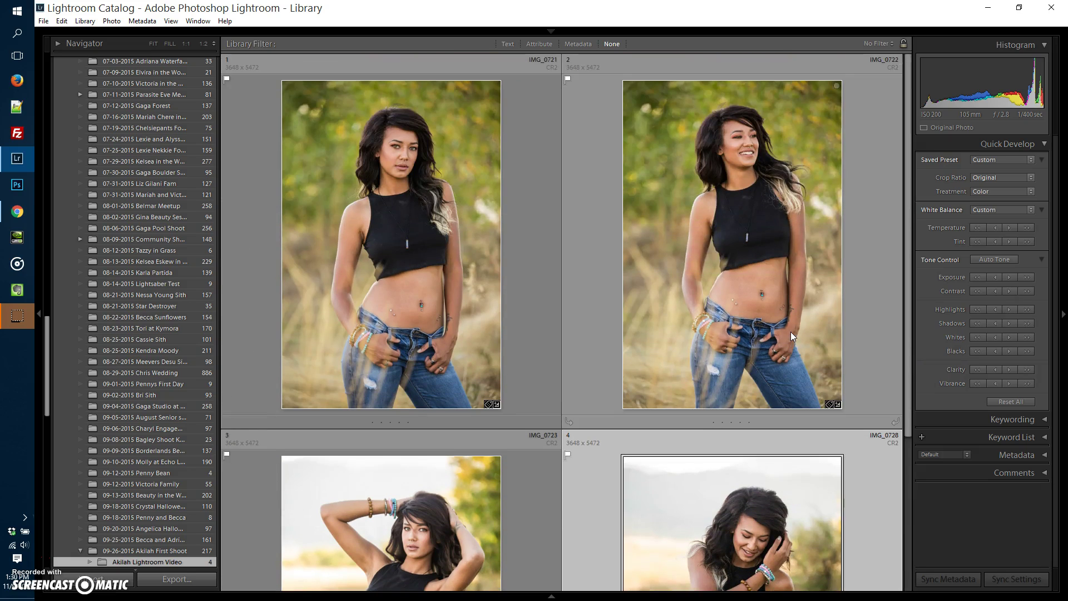
{"action": "scroll", "coordinate": [790, 331], "scroll_direction": "down", "scroll_amount": 3}
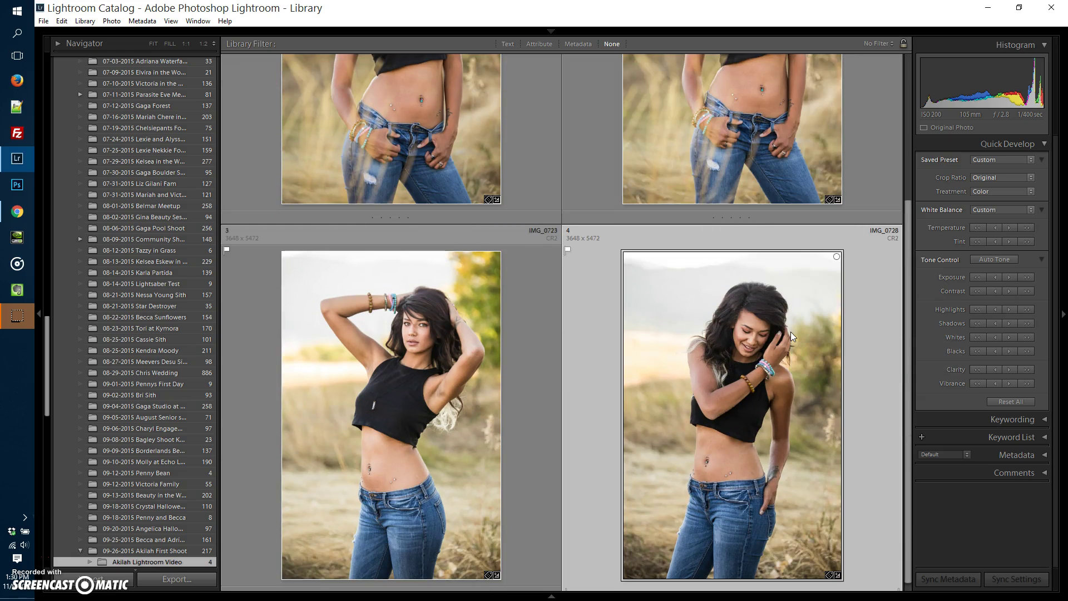
{"action": "scroll", "coordinate": [790, 332], "scroll_direction": "up", "scroll_amount": 3}
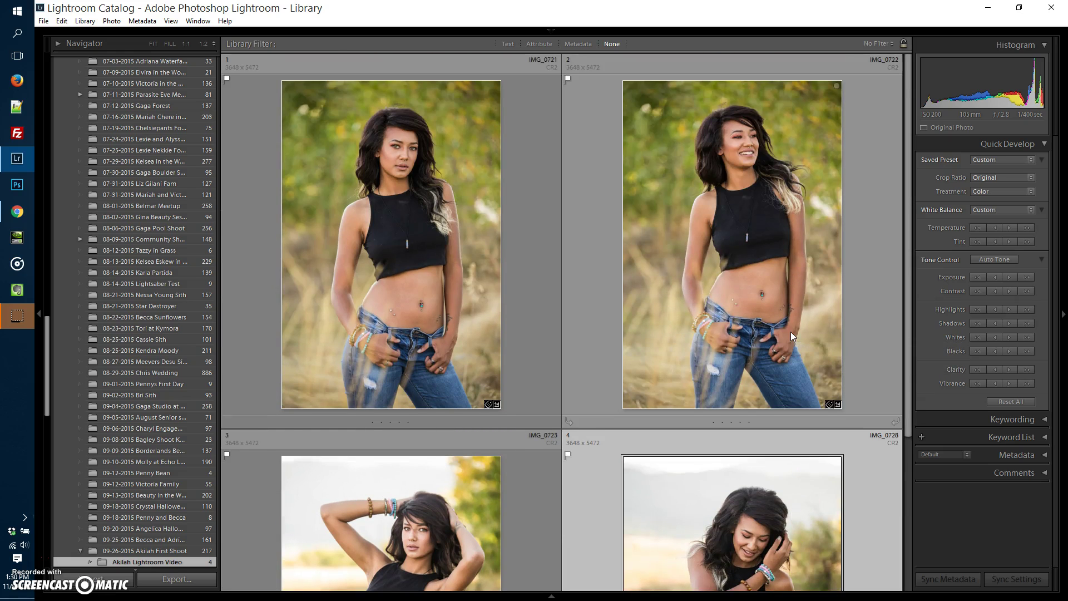
{"action": "scroll", "coordinate": [790, 332], "scroll_direction": "up", "scroll_amount": 1}
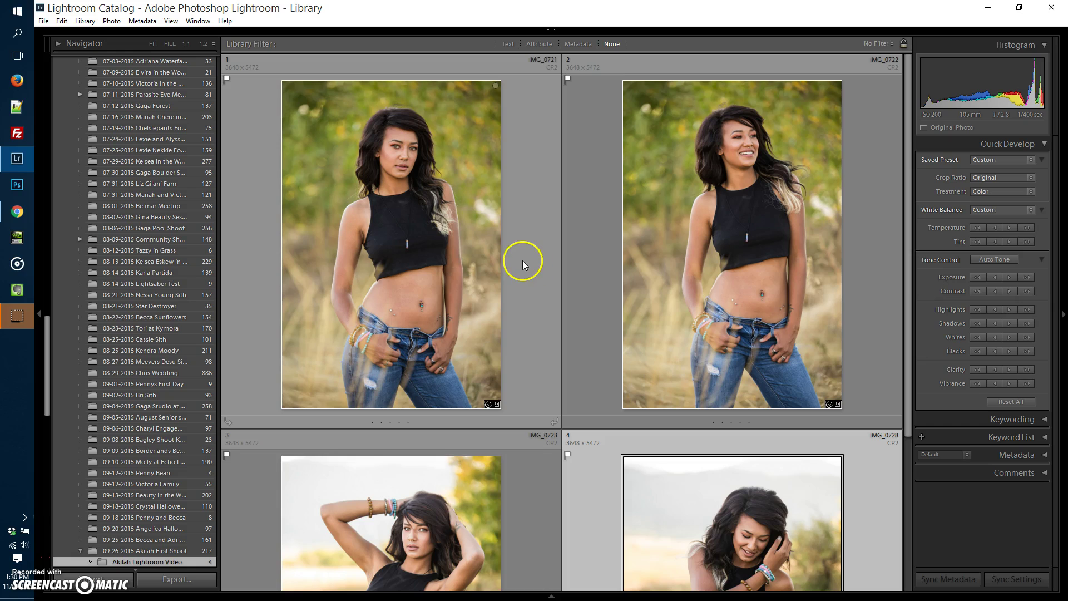
{"action": "scroll", "coordinate": [552, 332], "scroll_direction": "down", "scroll_amount": 3}
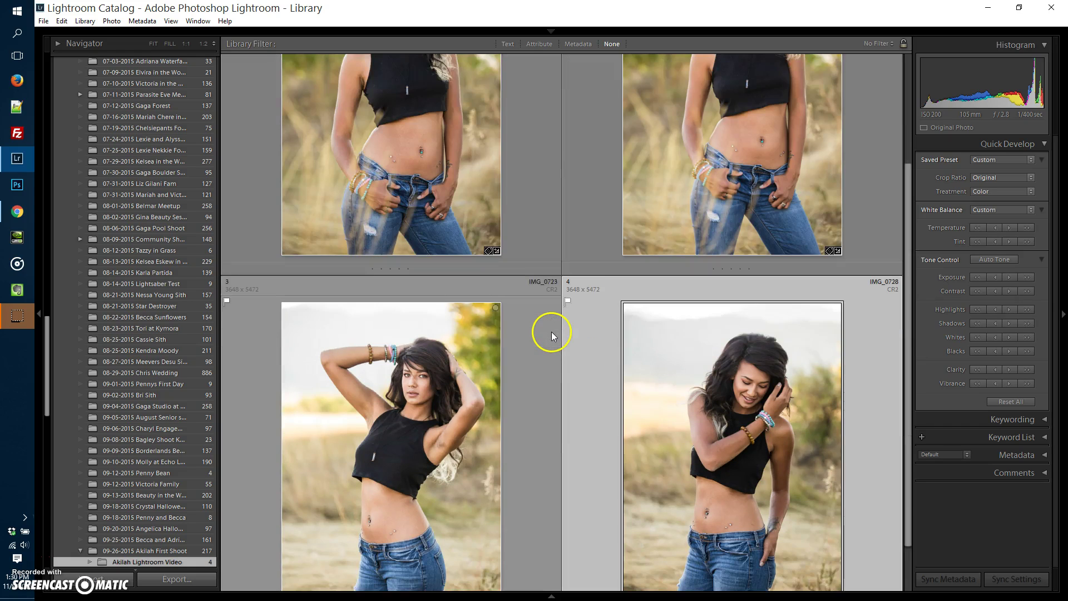
{"action": "scroll", "coordinate": [539, 412], "scroll_direction": "up", "scroll_amount": 2}
{"action": "scroll", "coordinate": [549, 410], "scroll_direction": "up", "scroll_amount": 2}
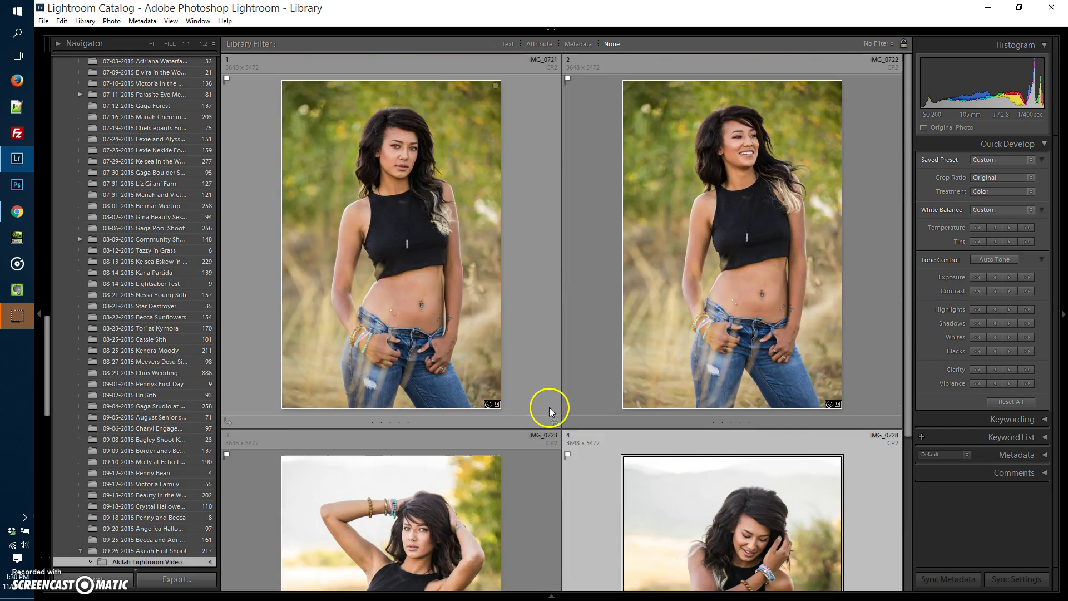
{"action": "scroll", "coordinate": [395, 294], "scroll_direction": "down", "scroll_amount": 3}
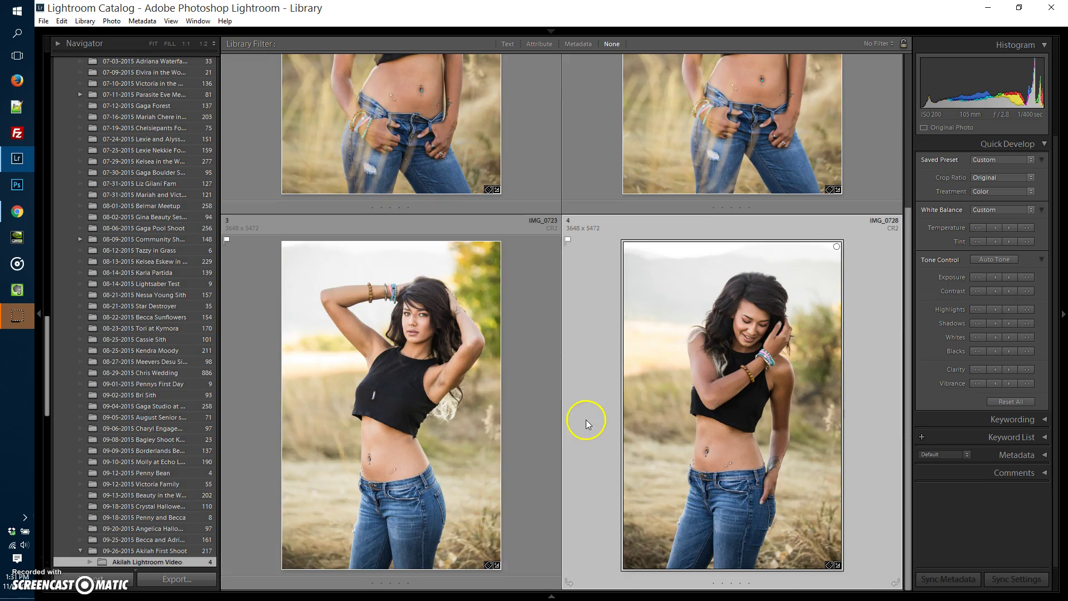
{"action": "scroll", "coordinate": [540, 470], "scroll_direction": "up", "scroll_amount": 3}
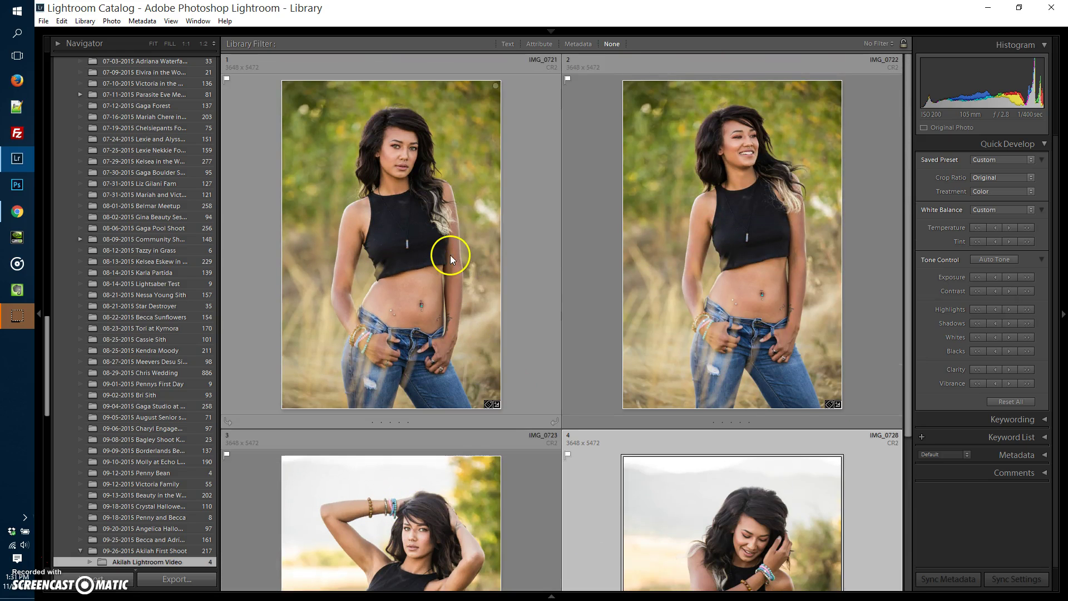
{"action": "scroll", "coordinate": [449, 255], "scroll_direction": "down", "scroll_amount": 2}
{"action": "scroll", "coordinate": [469, 257], "scroll_direction": "down", "scroll_amount": 2}
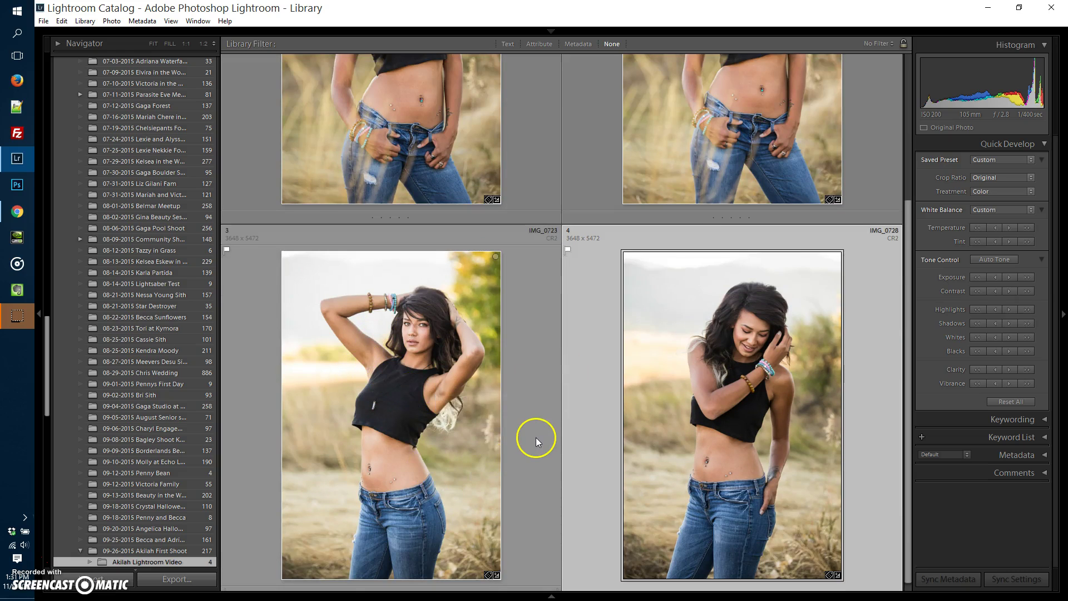
{"action": "scroll", "coordinate": [536, 438], "scroll_direction": "up", "scroll_amount": 4}
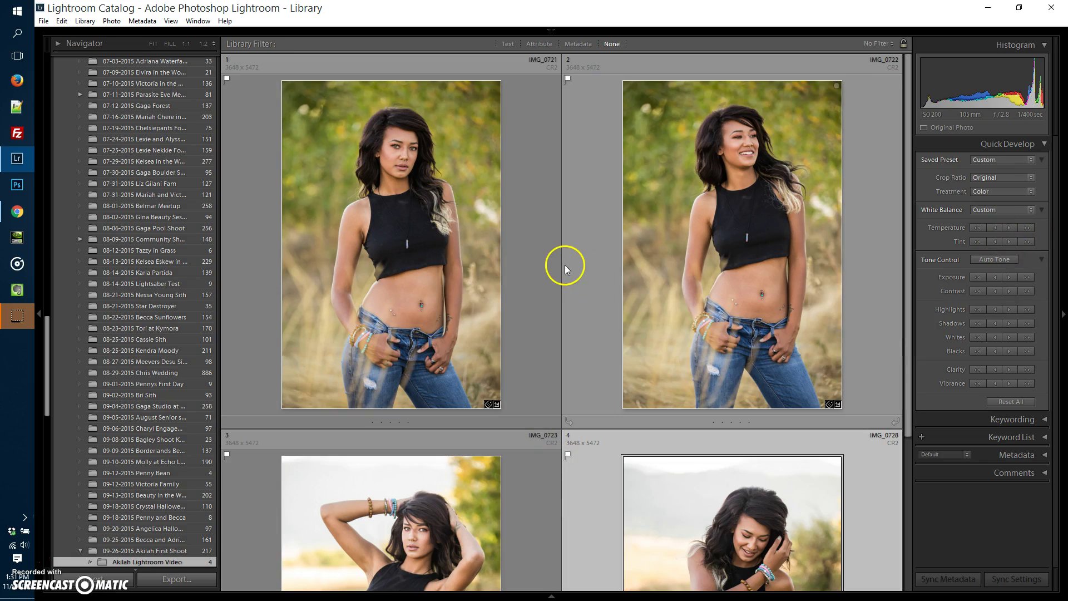
Step: Select IMG_0721 and compare its look with the neighbouring photos
{"action": "left_click", "coordinate": [479, 267]}
{"action": "scroll", "coordinate": [682, 398], "scroll_direction": "down", "scroll_amount": 1}
{"action": "scroll", "coordinate": [682, 397], "scroll_direction": "down", "scroll_amount": 1}
{"action": "scroll", "coordinate": [682, 395], "scroll_direction": "up", "scroll_amount": 2}
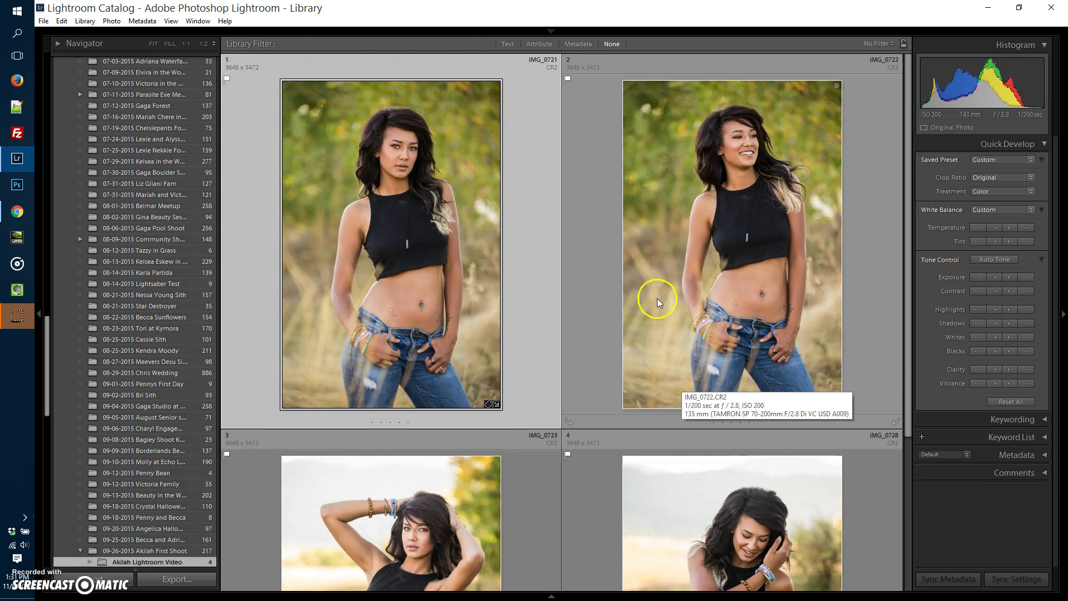
{"action": "left_click_drag", "start_coordinate": [706, 188], "coordinate": [779, 414]}
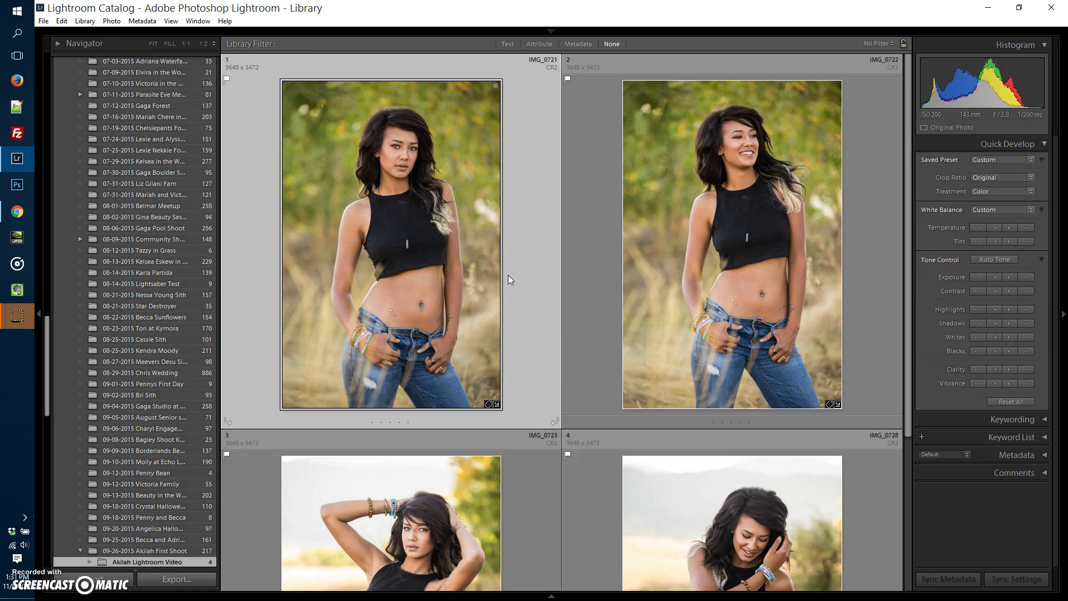
{"action": "left_click", "coordinate": [494, 299]}
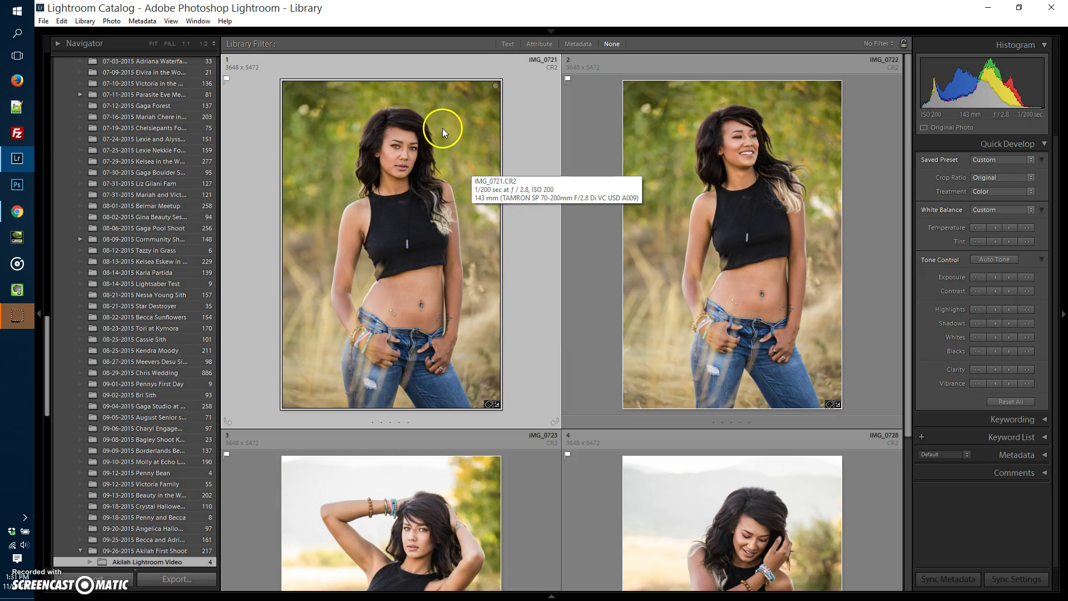